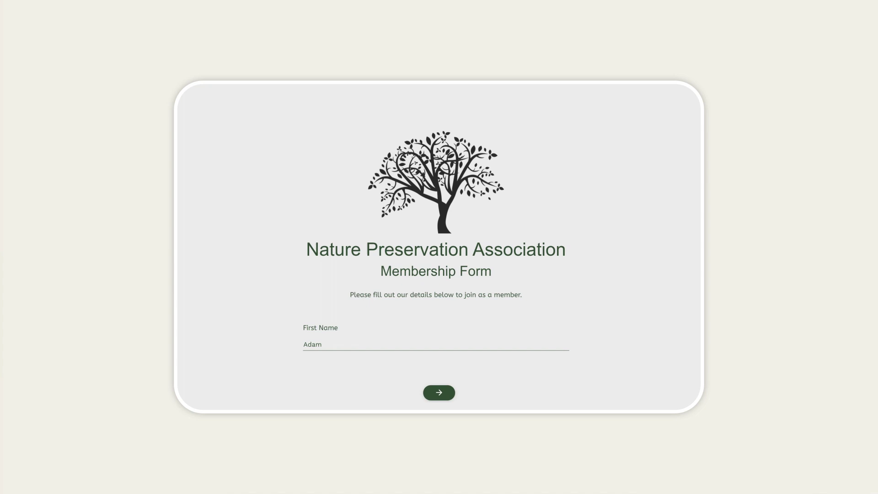
- Advance through family name, birth date, address, phone, email, motivation and skills questions
key(Return)
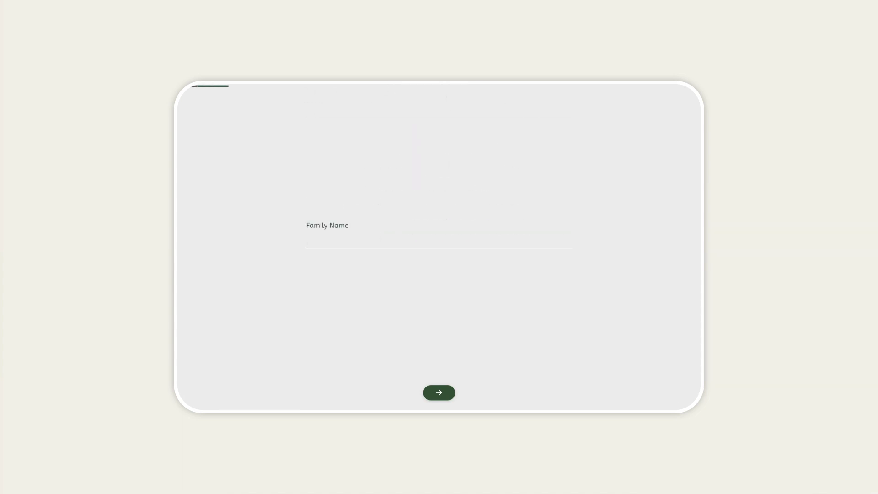
key(Return)
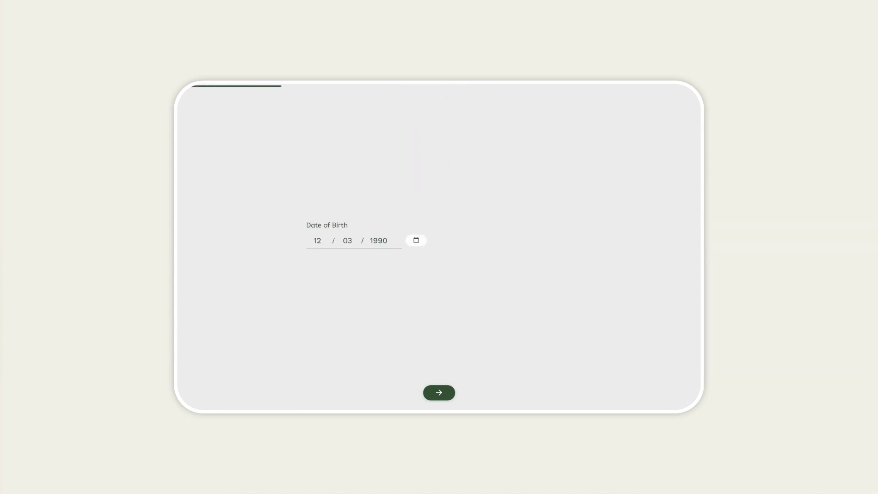
key(Return)
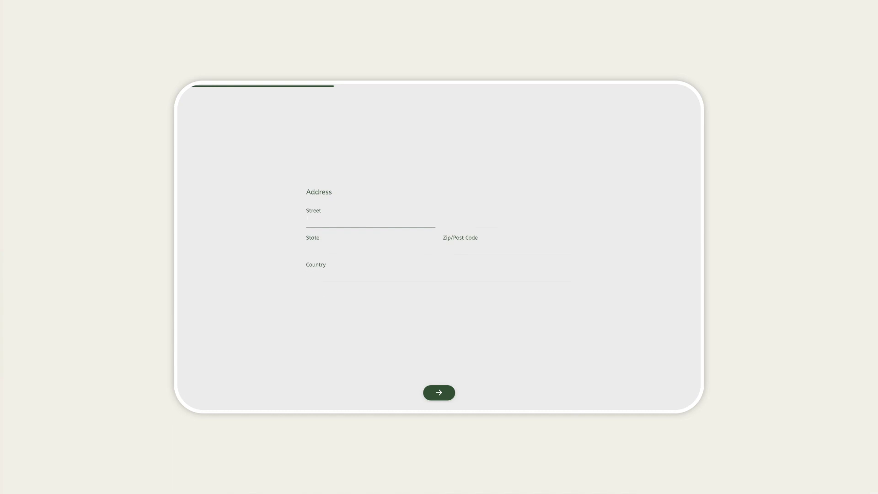
key(Return)
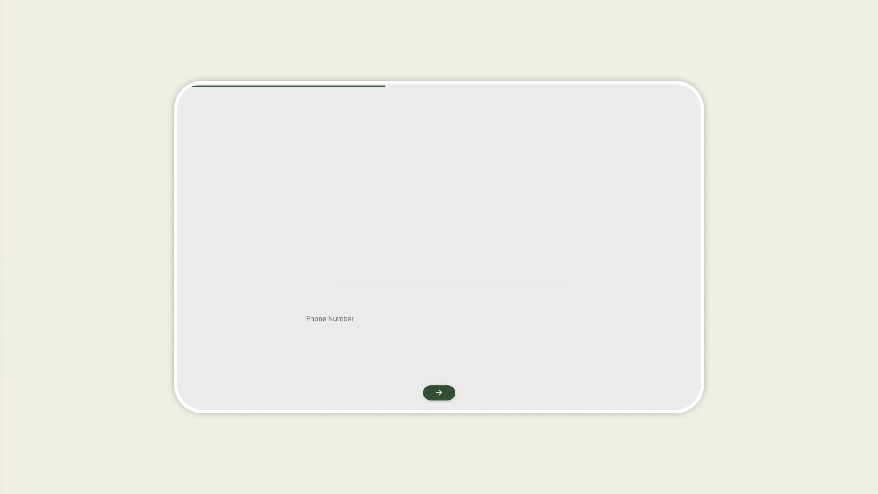
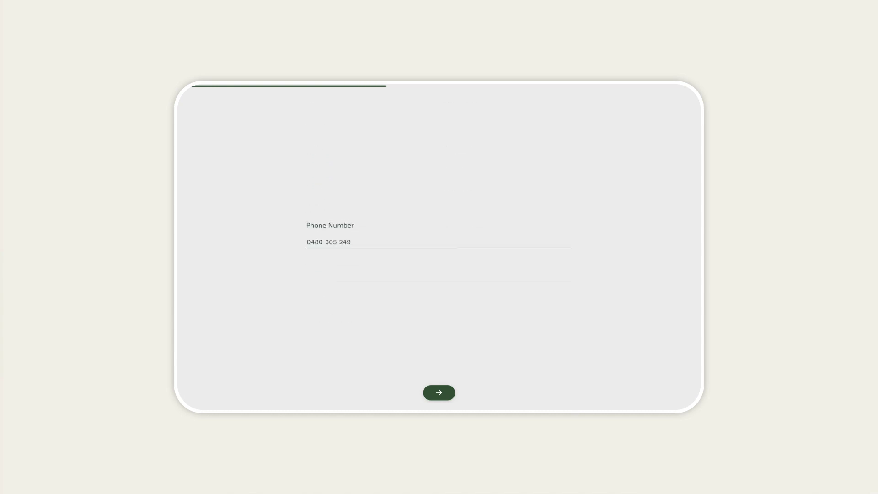
key(Return)
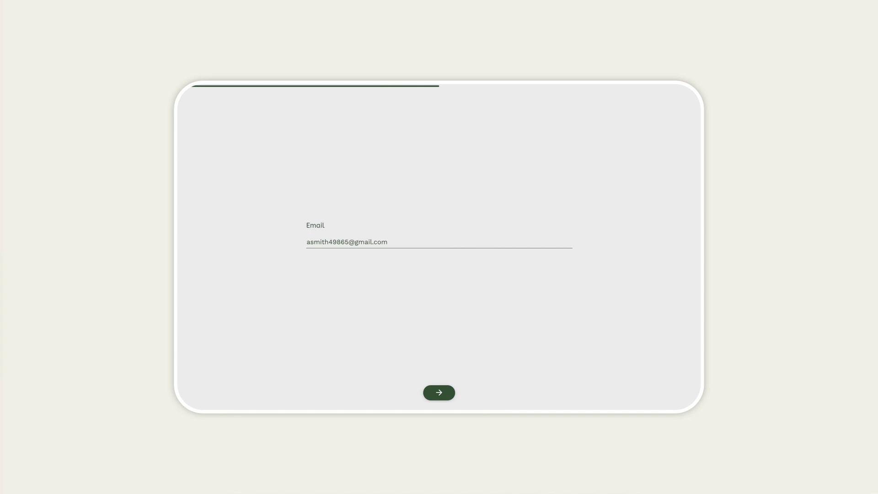
key(Return)
text(We often forget how much humans depend on nature. The term that encompasses living organisms and the forces responsible for the physical world, such as the weather, mountains, oceans, and landscapes. Even city-dwellers living in modern skyscrapers need air to breathe, water to drink, and food to eat, all of which are provided by nature.)
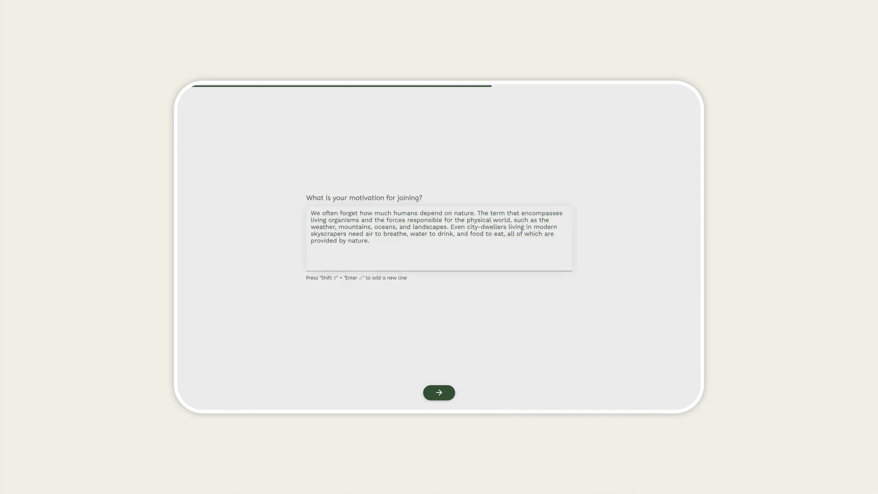
key(Return)
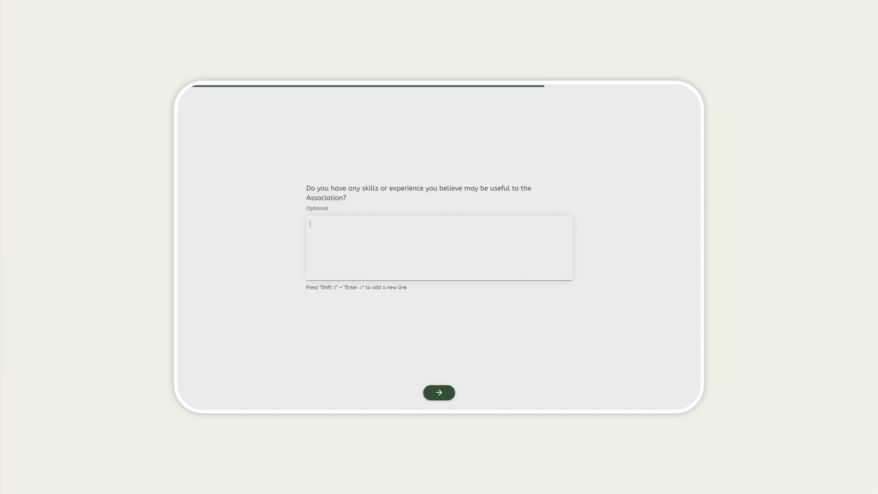
text(Stop mowing your lawn. The grasses and weeds will go to seed, and offer food for insects and birds. Wildflowers will bloom, providing nourishment for bees. When you maintain a standard green lawn, you're depriving these creatures of their natural environment.)
key(Return)
- Choose Concession Membership, agree to the constitution terms, and draw a signature
click(505, 254)
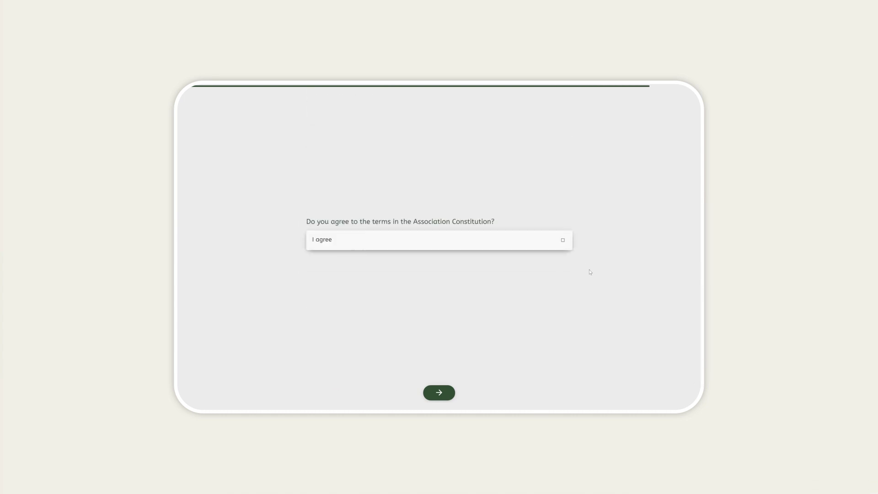
click(502, 241)
click(443, 392)
mouse_move(367, 250)
mouse_down()
mouse_move(423, 220)
mouse_move(525, 245)
mouse_up()
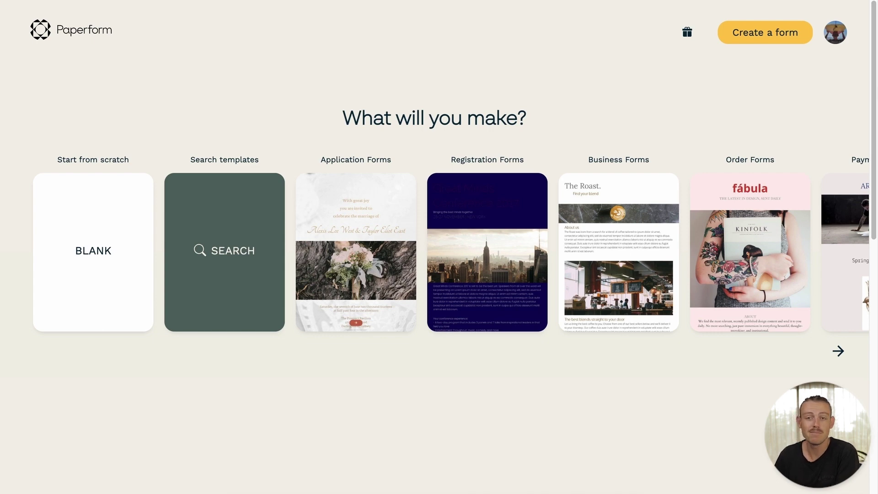
- Create a new form starting from scratch rather than a template
click(770, 48)
scroll(245, 237, down, 4)
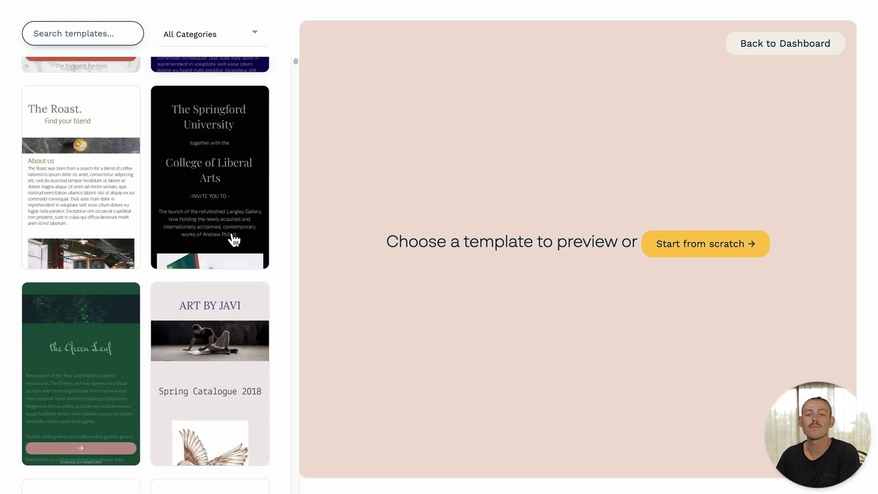
scroll(234, 238, down, 2)
scroll(234, 239, down, 4)
scroll(234, 239, down, 1)
scroll(233, 238, down, 1)
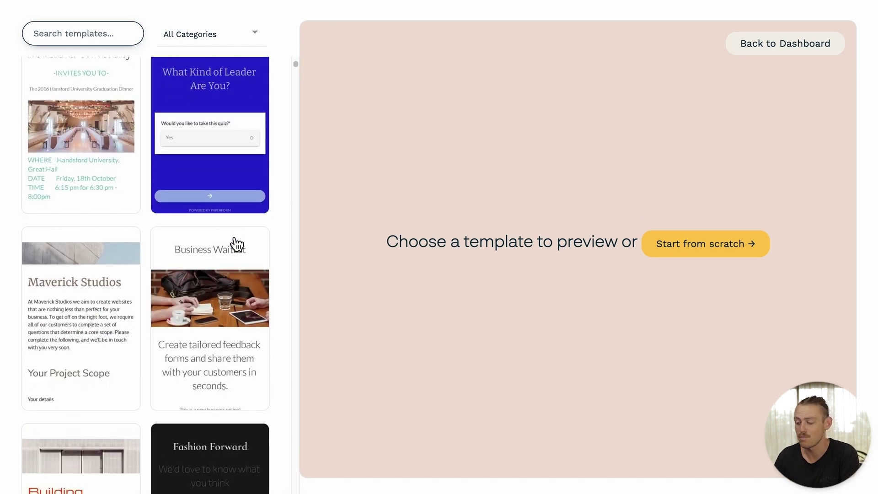
click(764, 253)
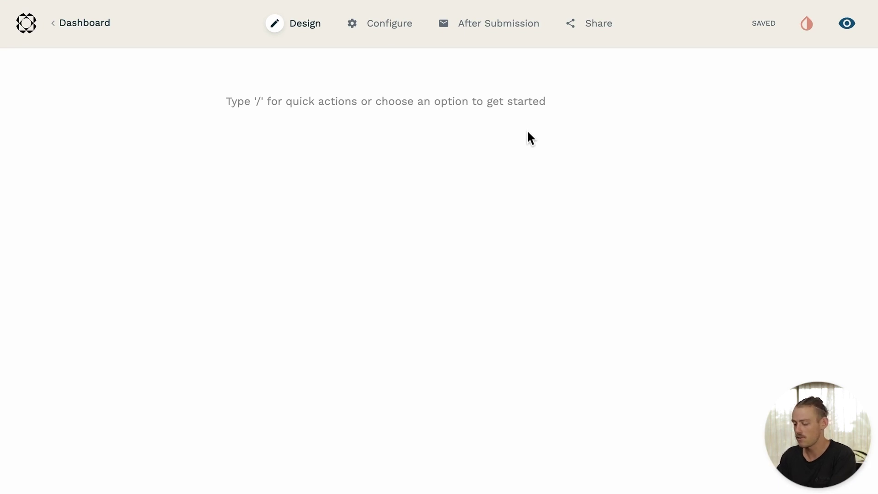
- Add a first question block for the respondent's name with help text
click(526, 101)
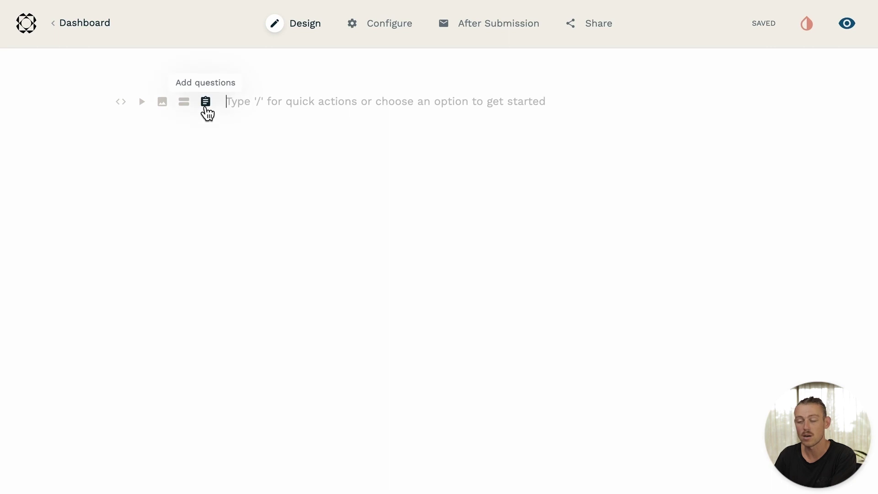
click(206, 103)
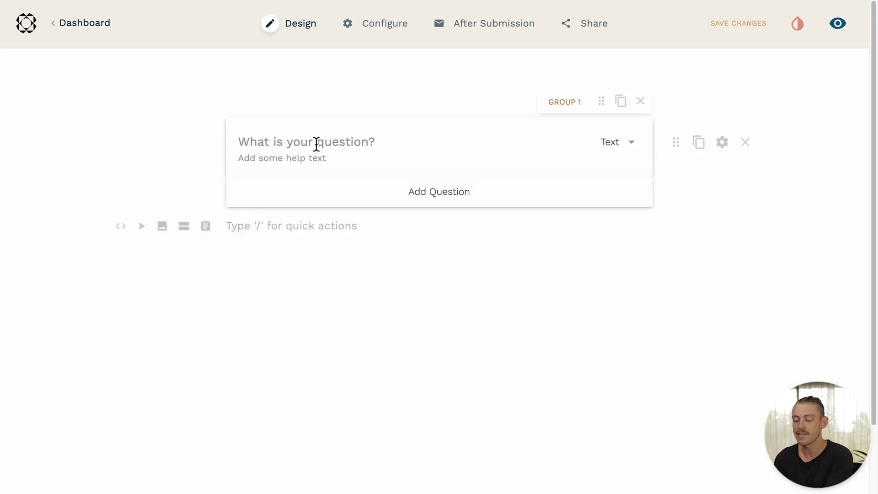
click(316, 144)
text(What is yo)
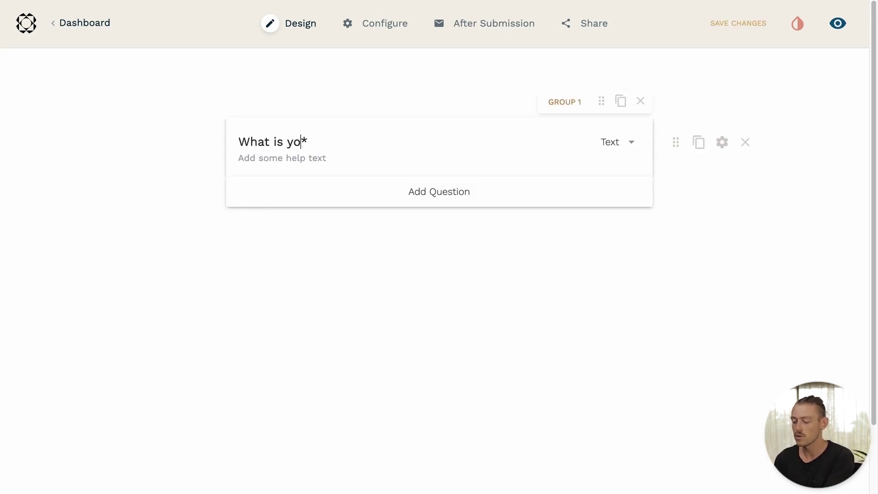
text(ur name?)
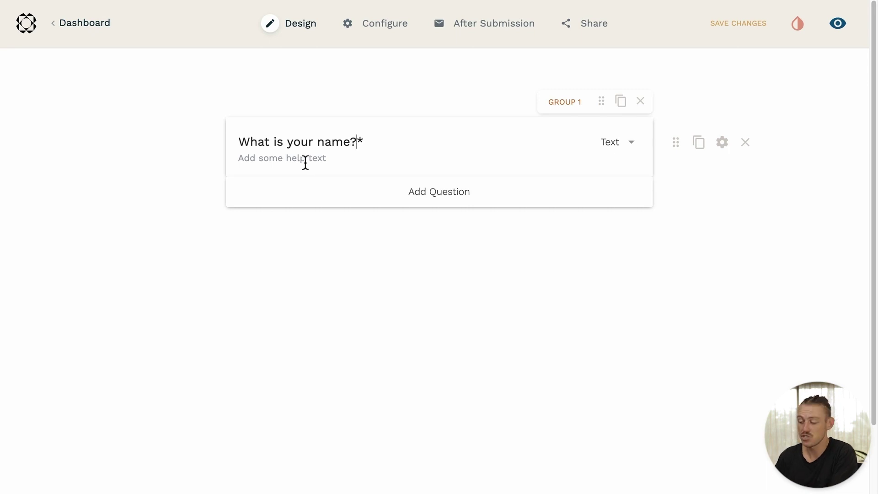
click(306, 162)
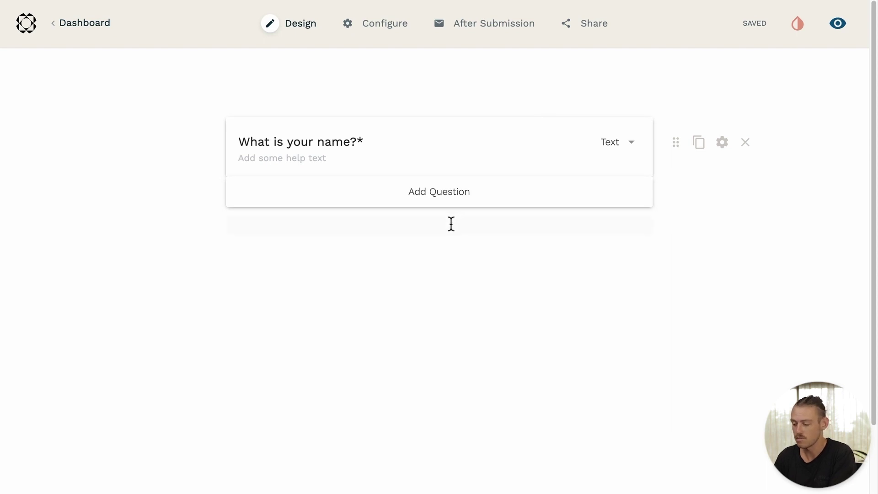
click(451, 225)
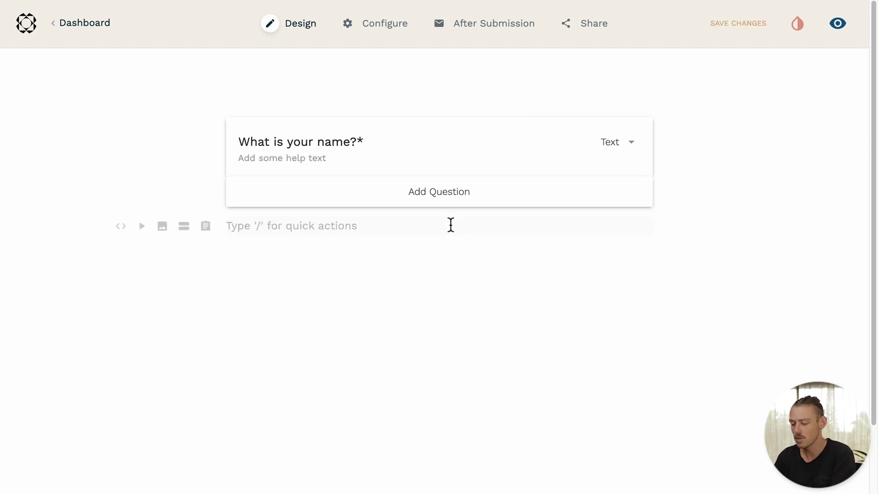
text(/em)
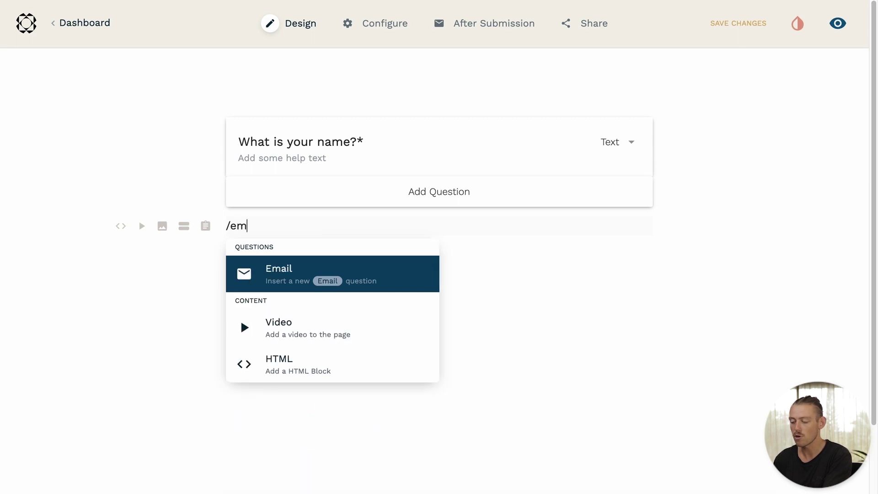
text(ail)
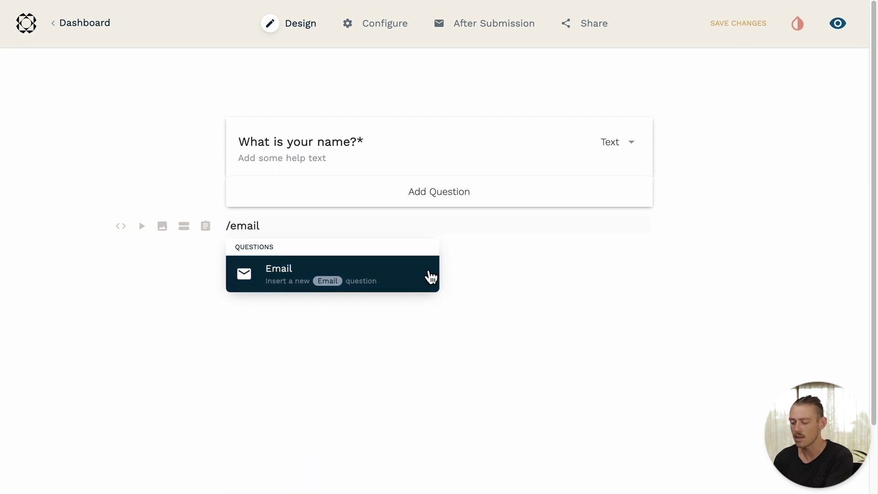
- Add an Email question and a Phone Number question beneath the name question
click(429, 277)
click(343, 204)
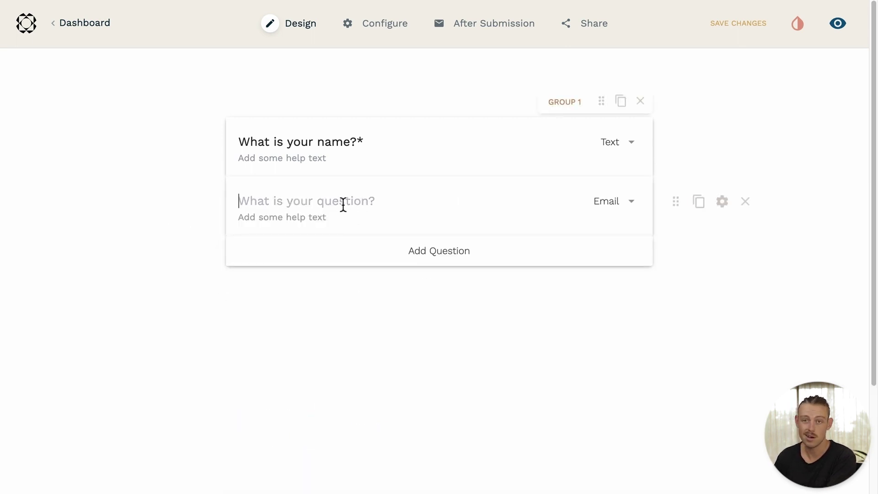
text(Email)
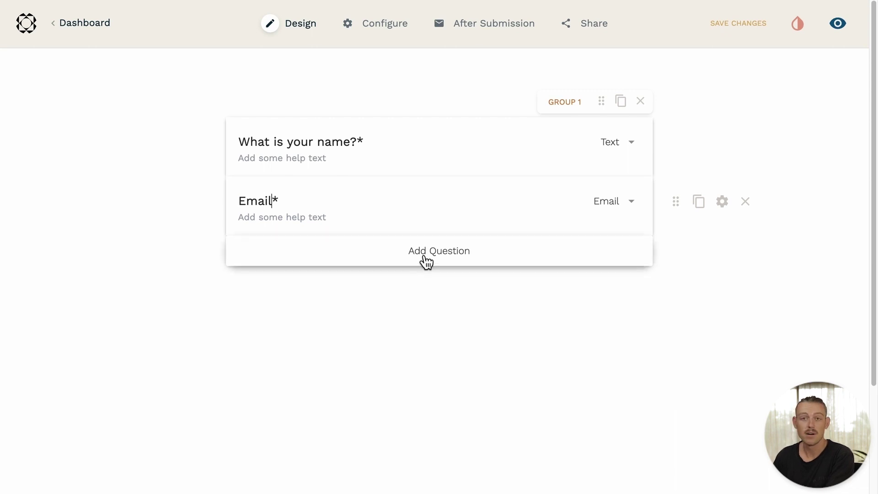
click(425, 260)
click(634, 266)
text(ph)
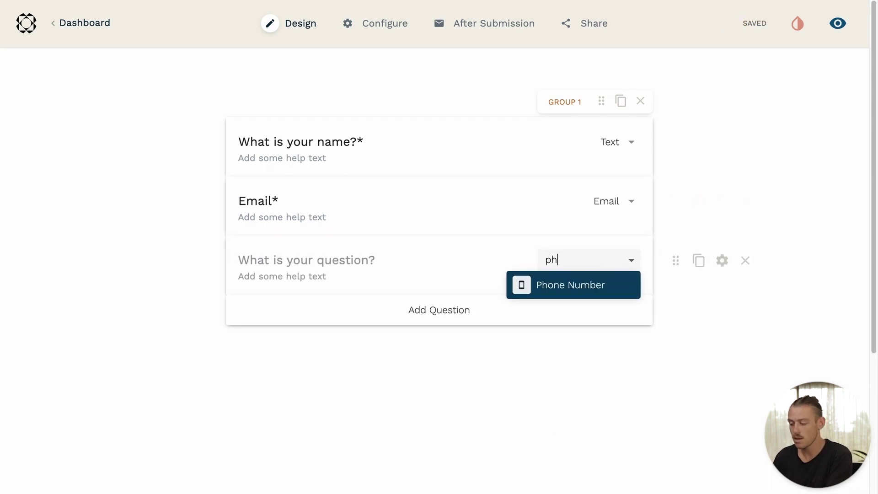
key(Return)
click(370, 261)
text(N)
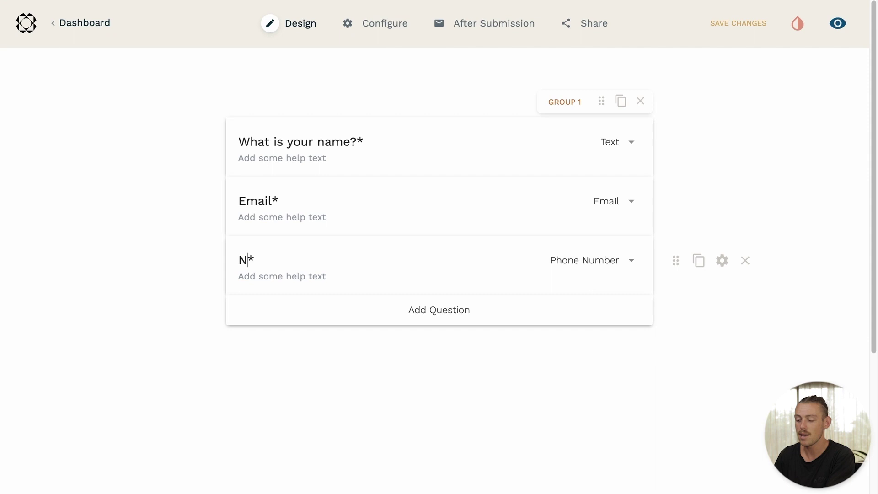
text(umber)
- Add a fourth Rating question titled 'How was your experience?' and save
click(449, 310)
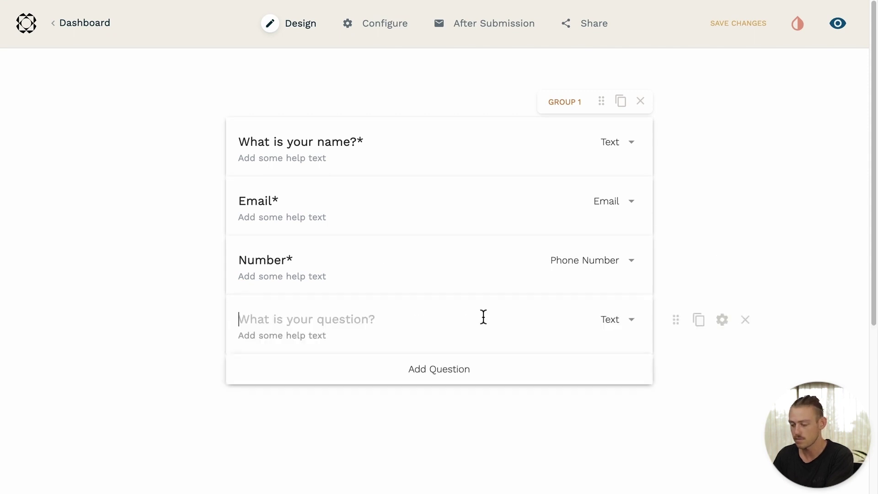
click(610, 317)
text(ra)
click(581, 351)
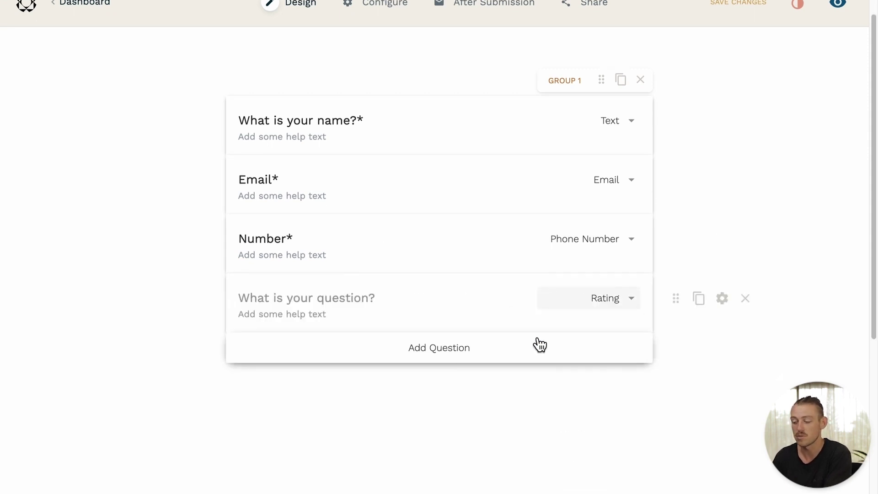
click(351, 298)
text(How was y)
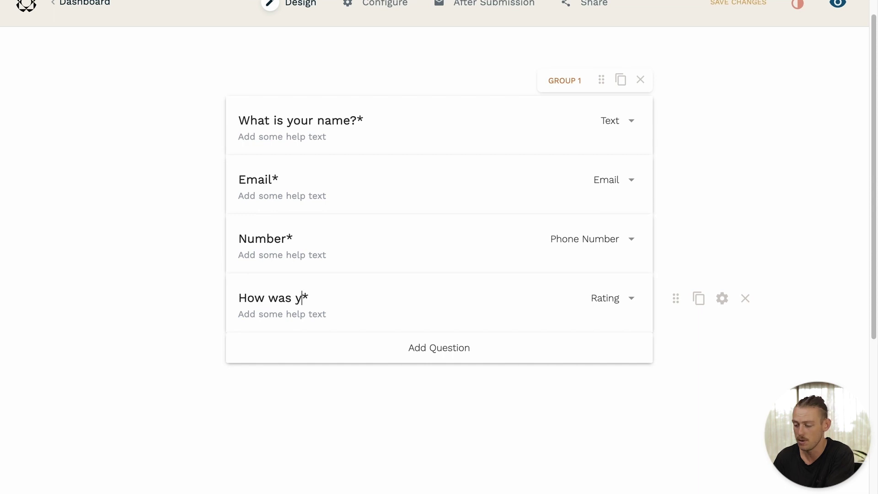
text(our experience?)
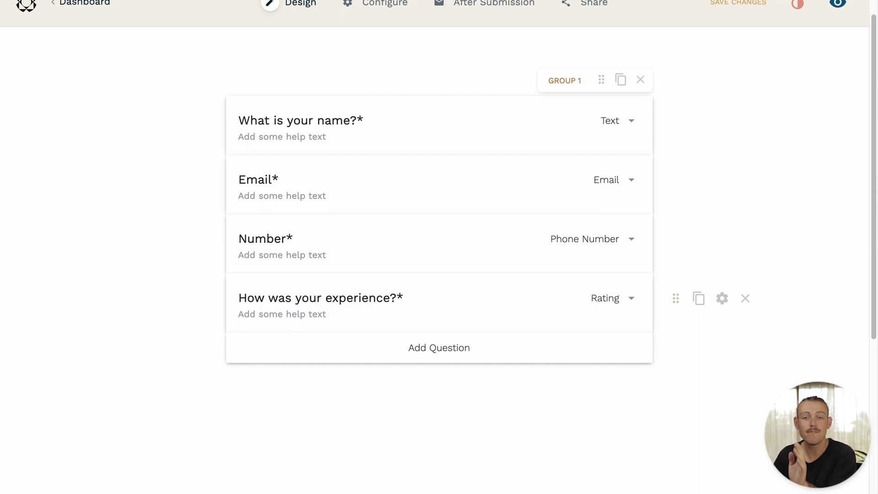
scroll(352, 302, down, 2)
scroll(352, 302, up, 3)
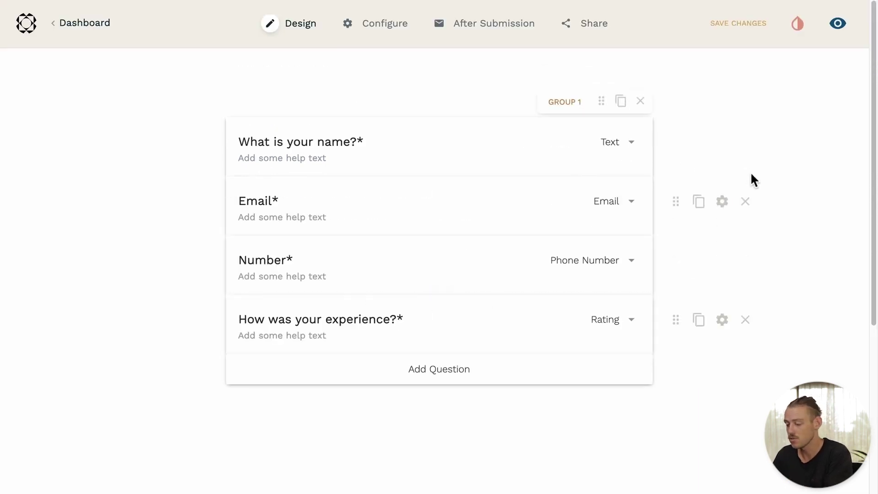
click(804, 31)
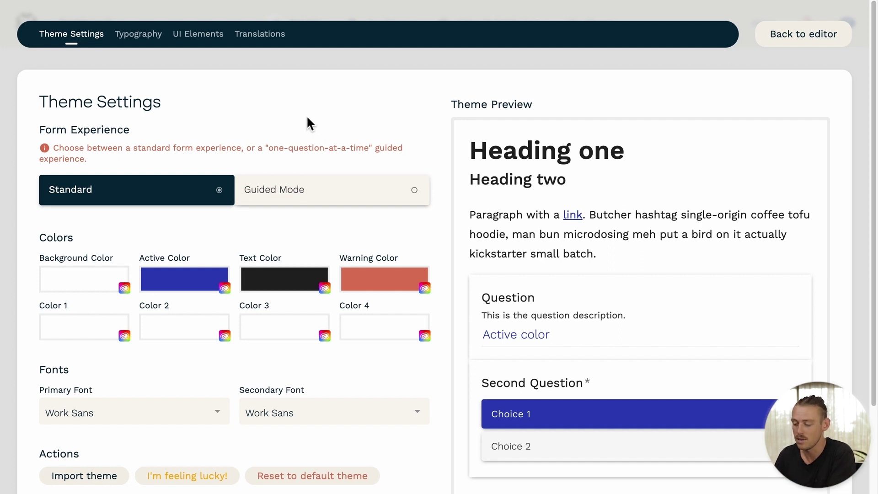
scroll(307, 118, down, 1)
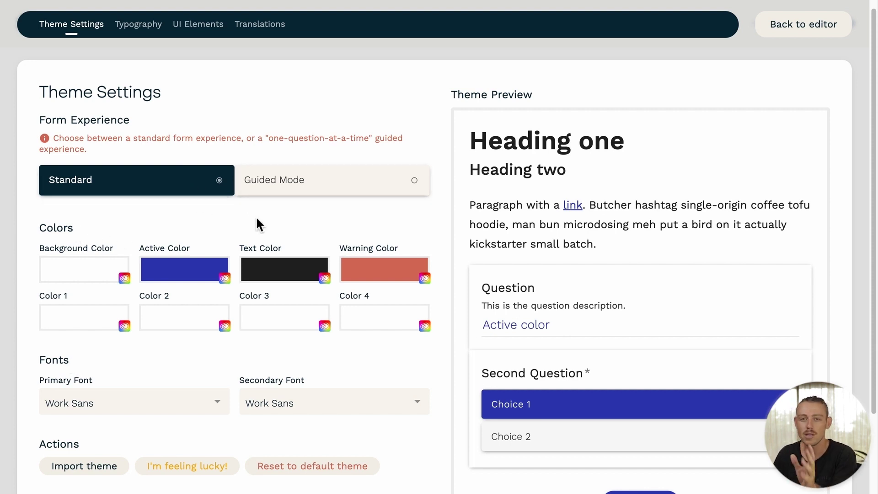
- Set the background colour to pale pink hex F1DFD5
click(92, 267)
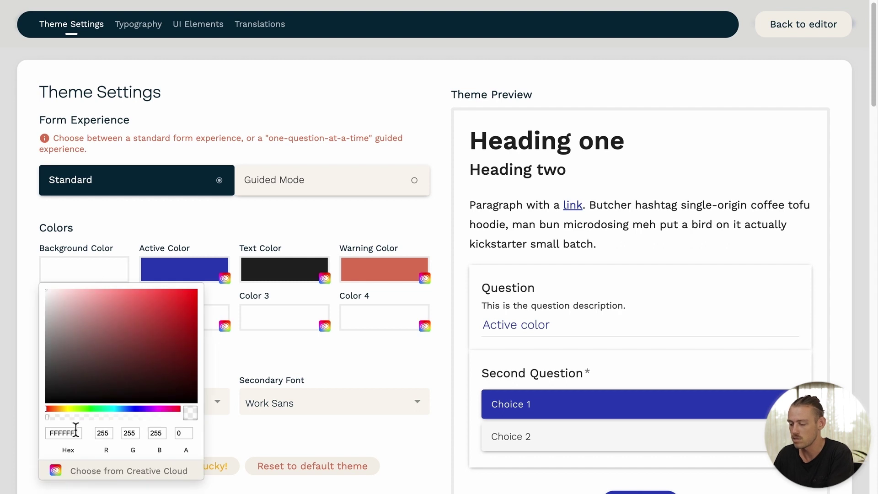
double_click(53, 433)
text(F1DFD5)
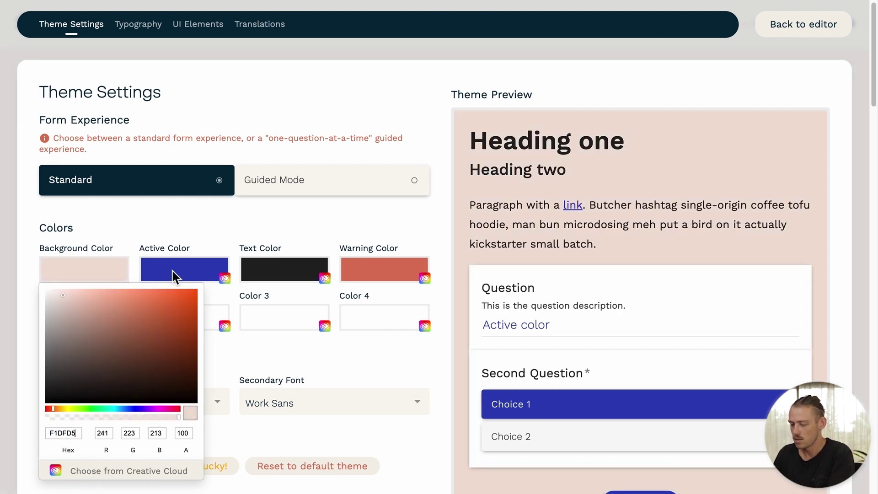
- Paste the pink hex into the active colour, then shift it to a salmon shade
click(172, 275)
double_click(146, 433)
text(F1DFD5)
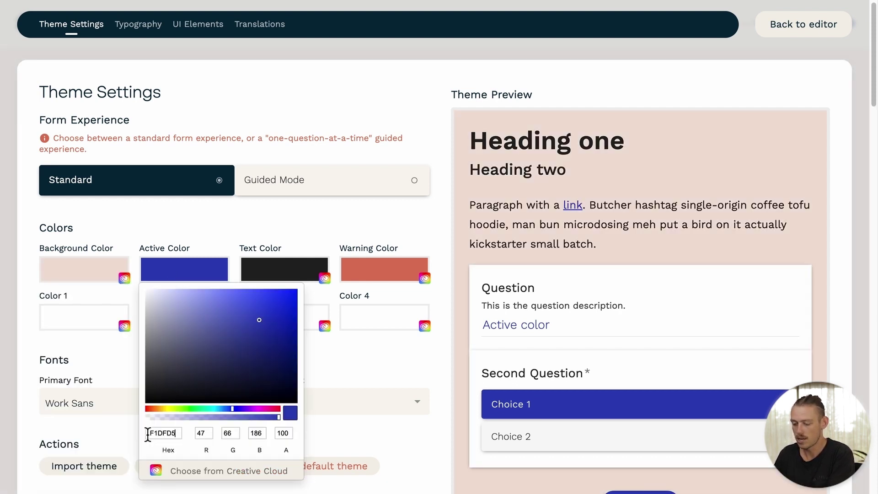
key(Return)
drag(176, 296, 199, 297)
- Lighten the dark text colour slightly
click(299, 270)
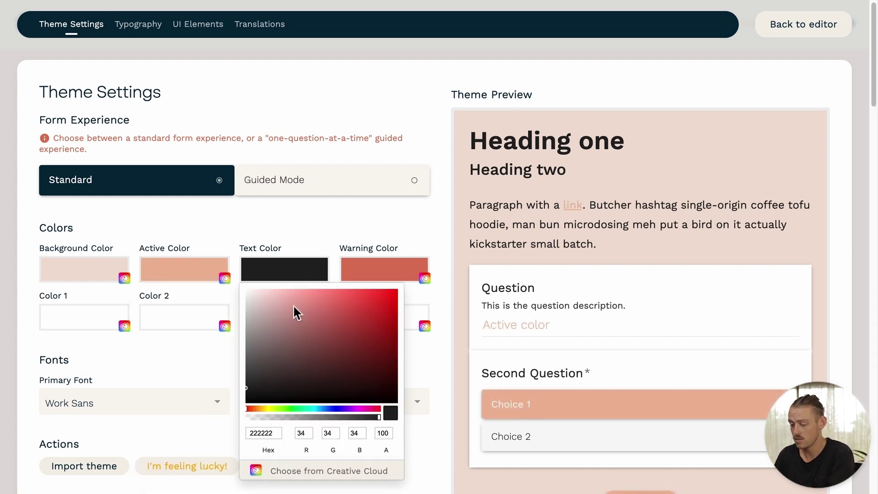
click(251, 381)
click(302, 233)
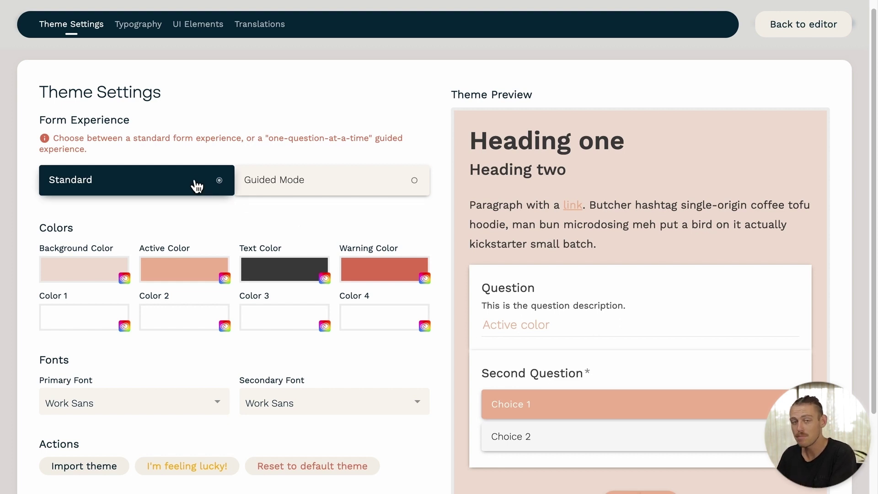
- Set Form Experience to Guided Mode after comparing it with Standard
click(337, 186)
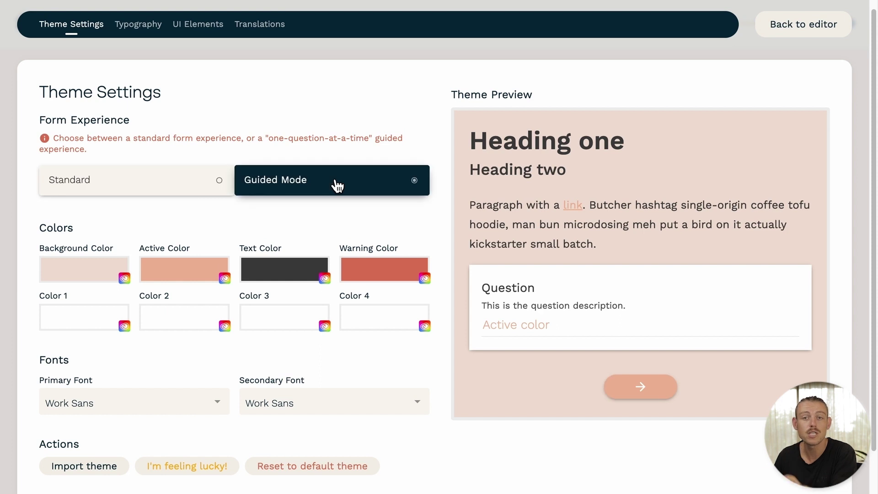
click(195, 187)
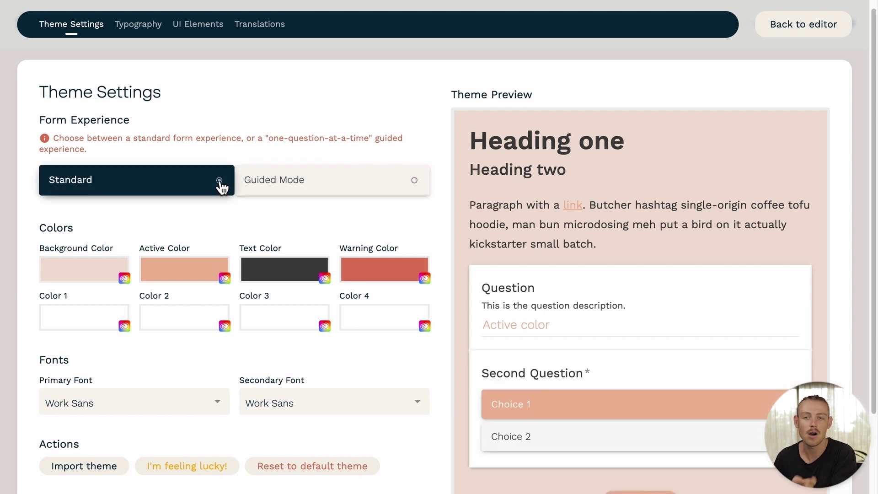
click(334, 187)
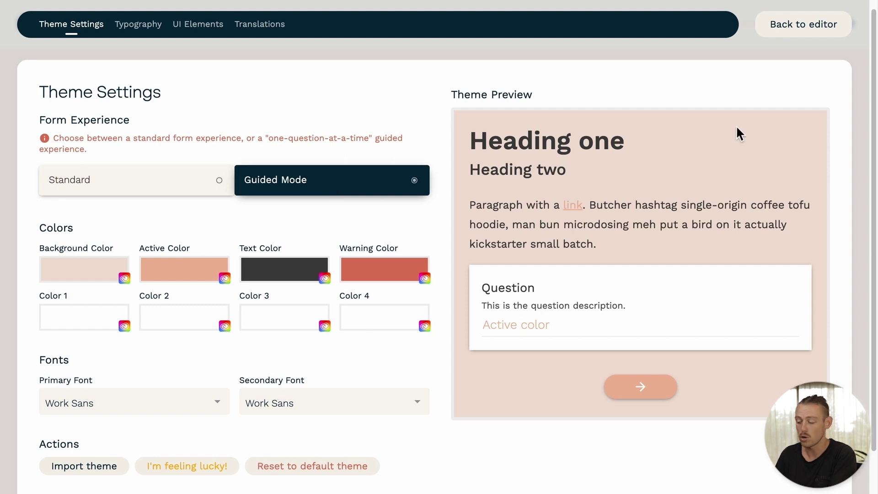
click(137, 25)
- Review Typography, UI Elements and Translations settings, then return to the editor
click(80, 36)
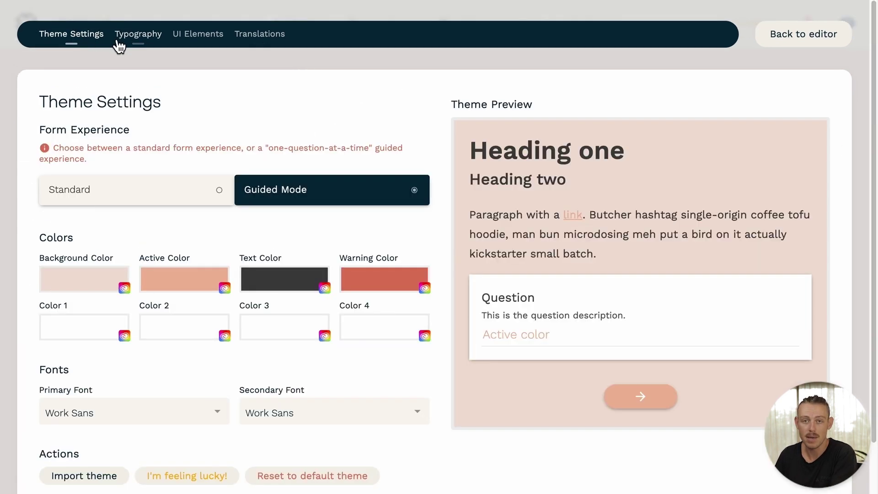
click(141, 35)
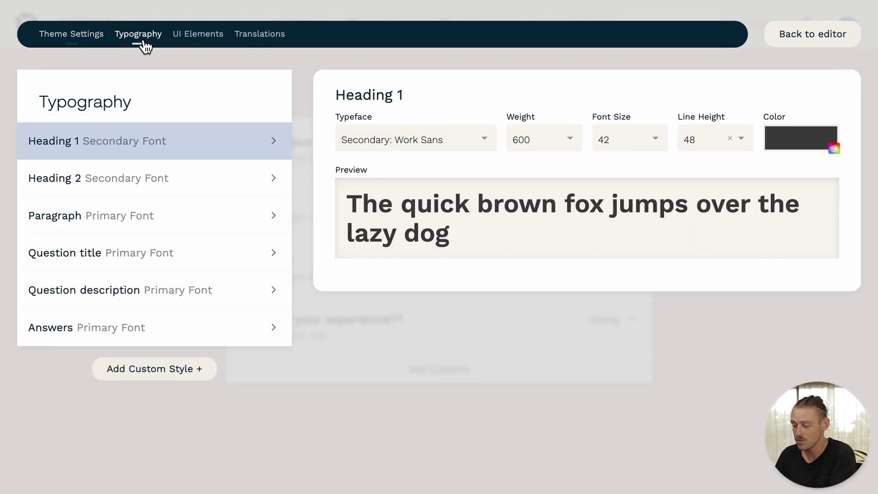
click(193, 43)
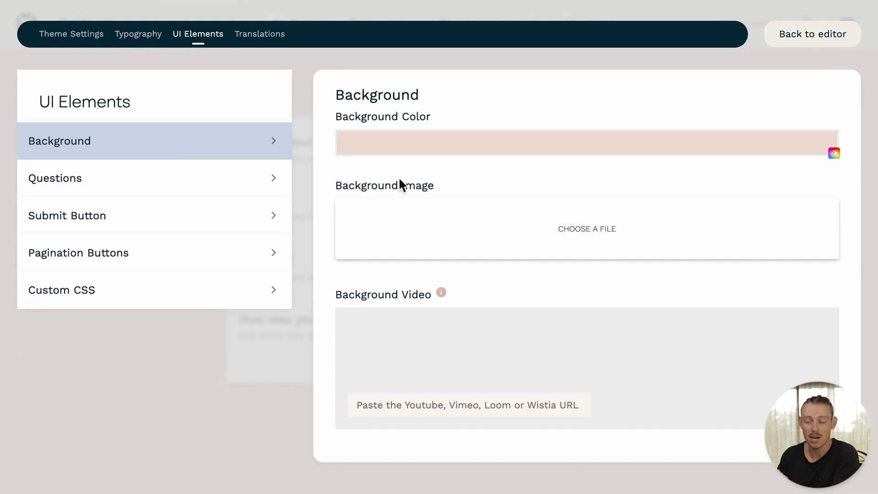
click(269, 42)
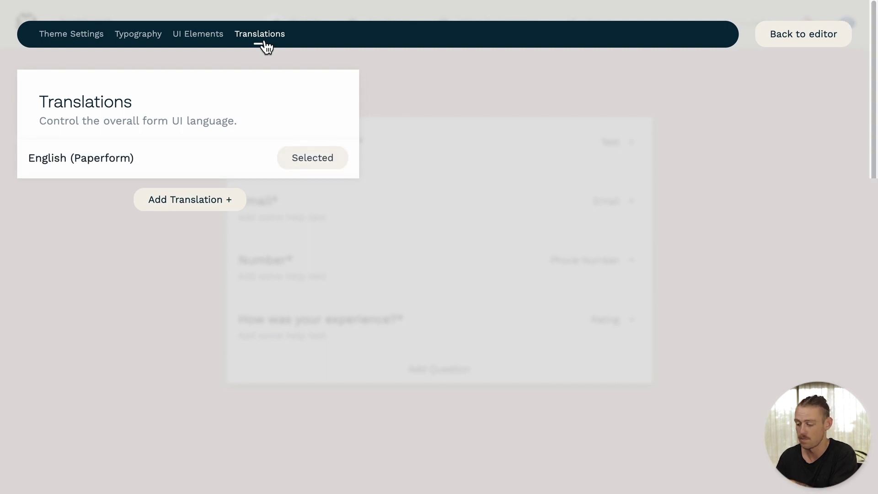
click(803, 41)
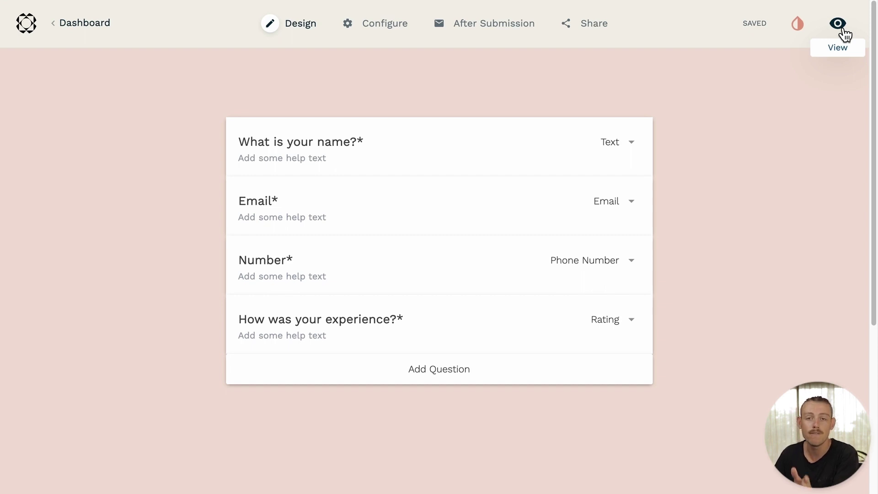
- View the form live and answer the name, email and number (12345) questions
click(841, 31)
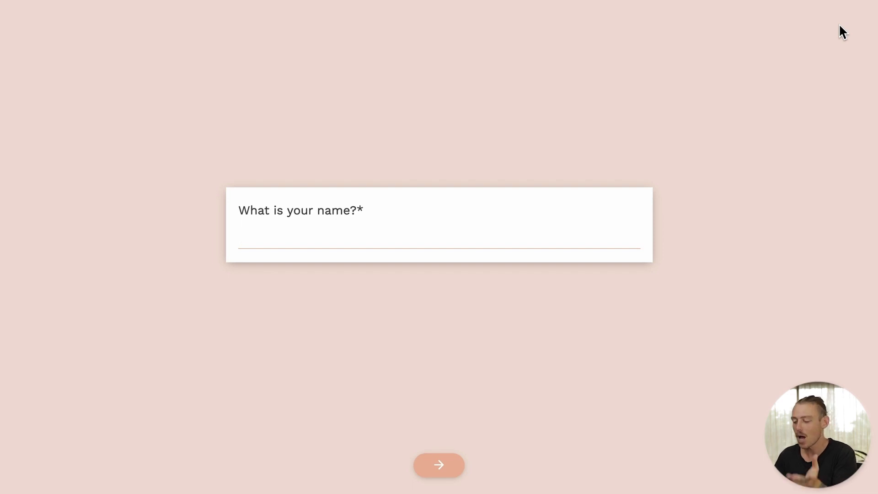
text(Alex)
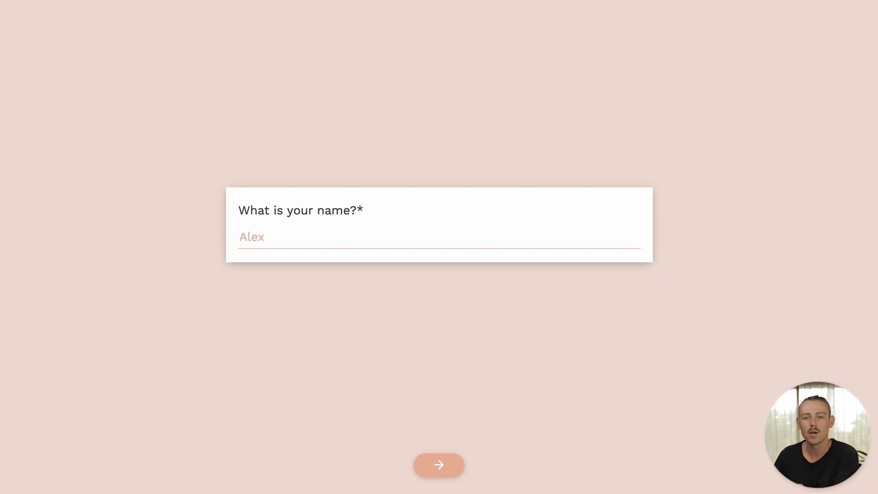
key(Return)
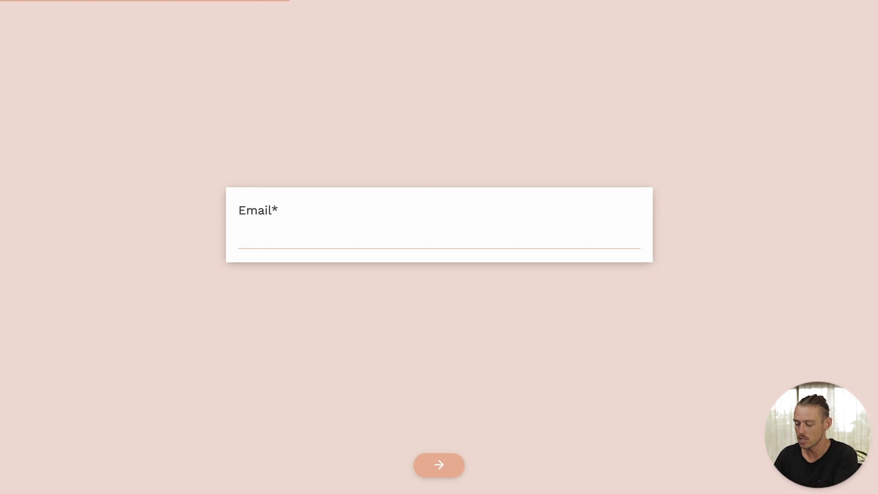
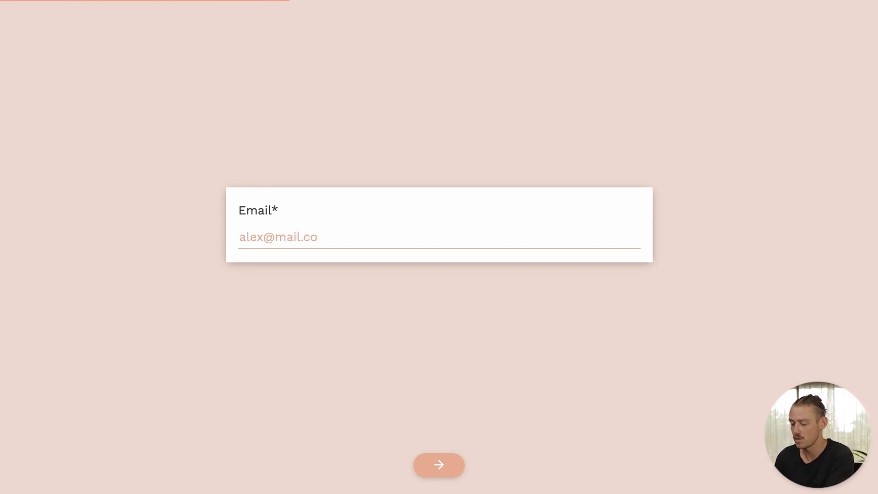
key(Return)
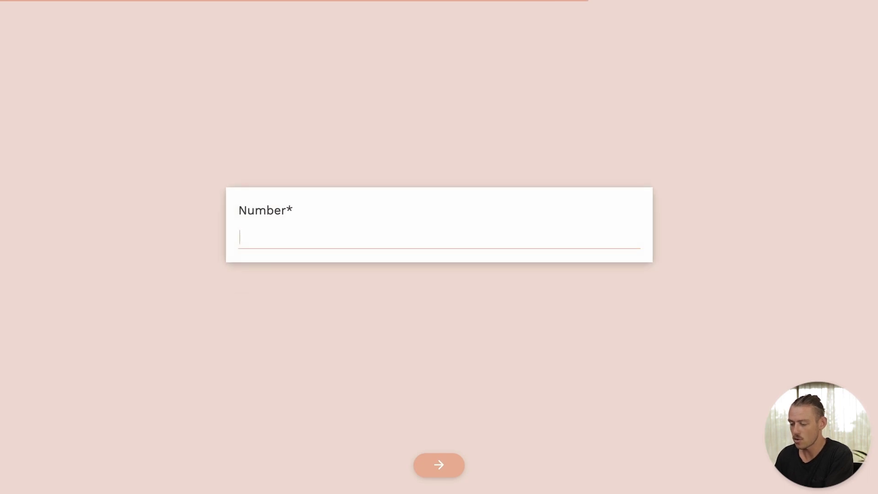
text(12345)
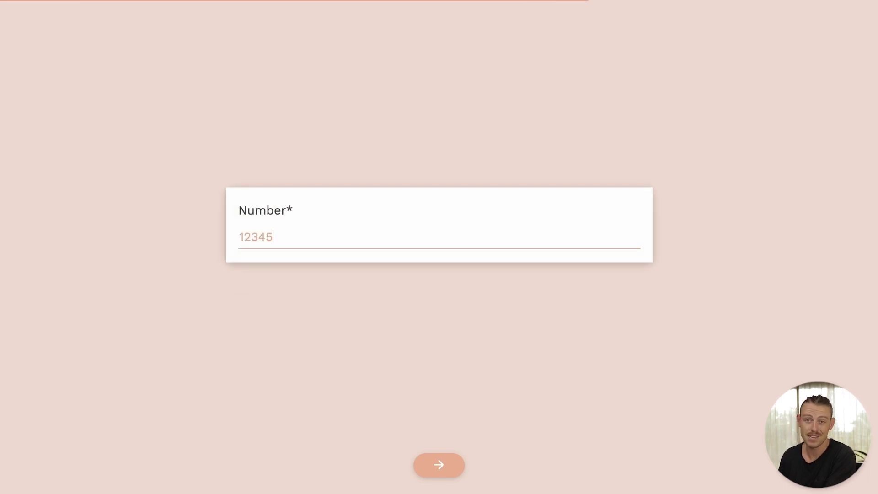
key(Return)
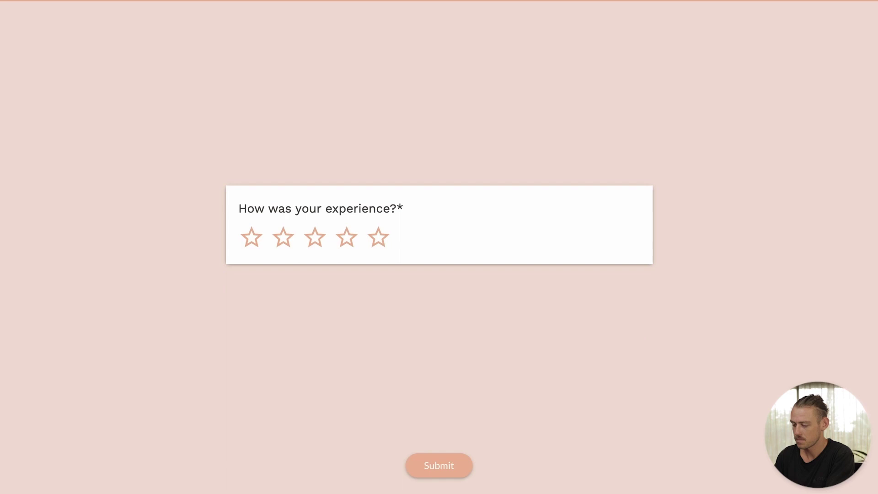
- Rate the experience five stars and submit the form
click(388, 242)
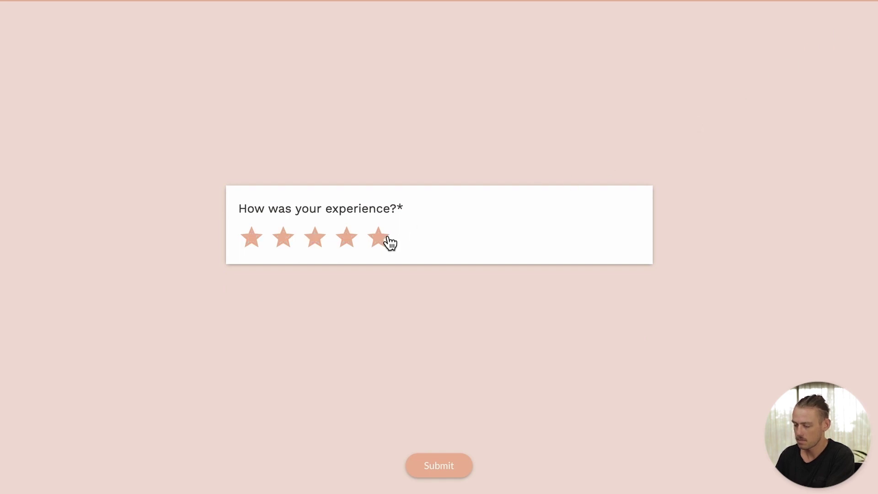
click(465, 472)
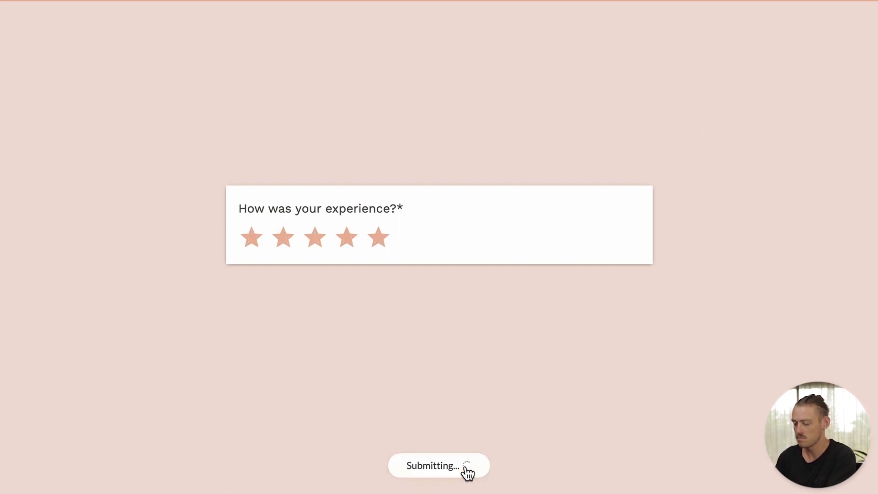